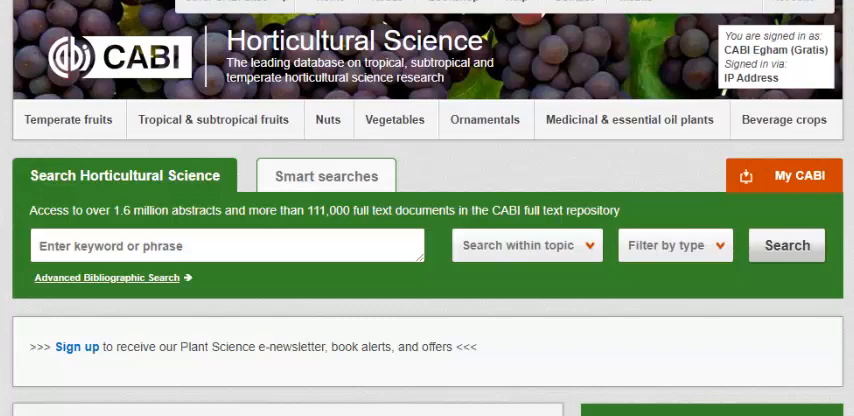
- Enter the keyword query 'Plants and (medicinal or chemical)' with the alternatives bracketed
{"action": "left_click", "coordinate": [120, 245]}
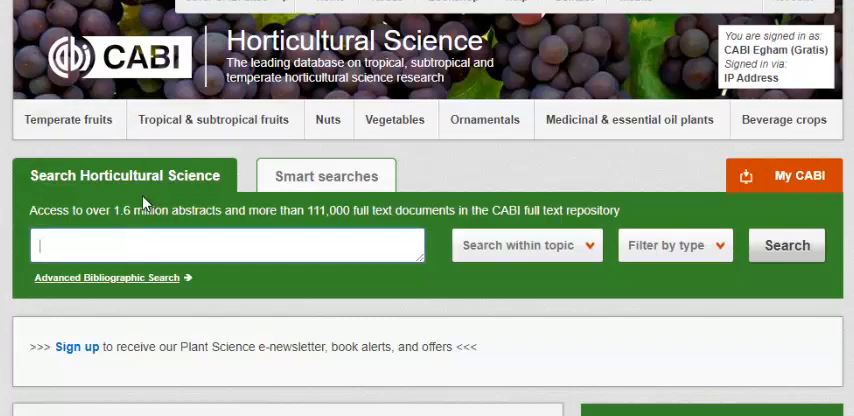
{"action": "type", "text": "Plants"}
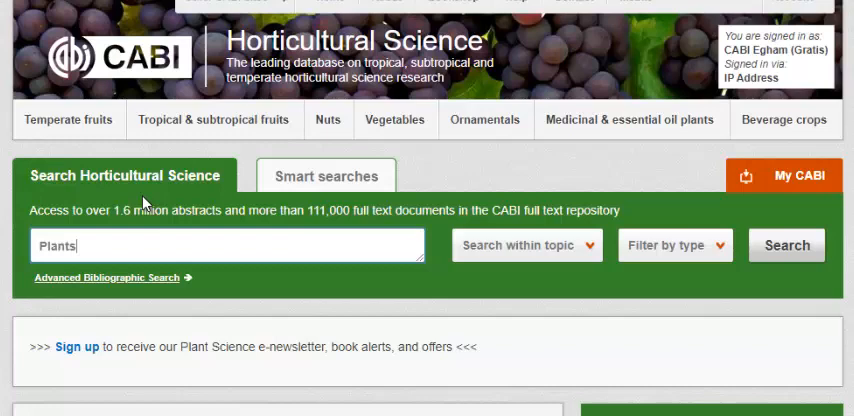
{"action": "type", "text": " and m"}
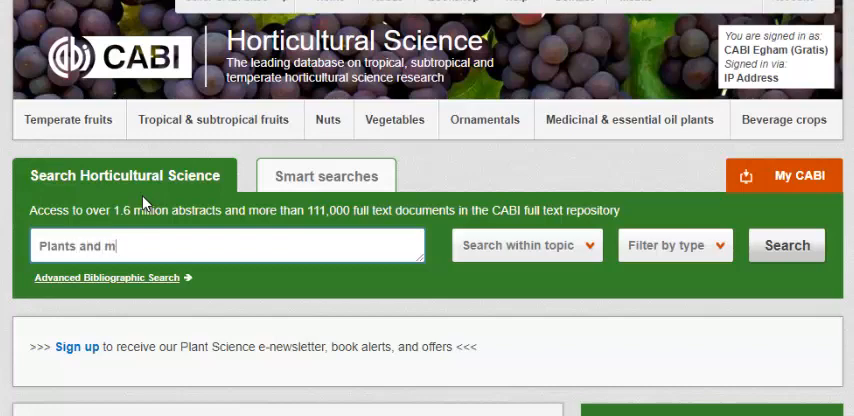
{"action": "type", "text": "edicin"}
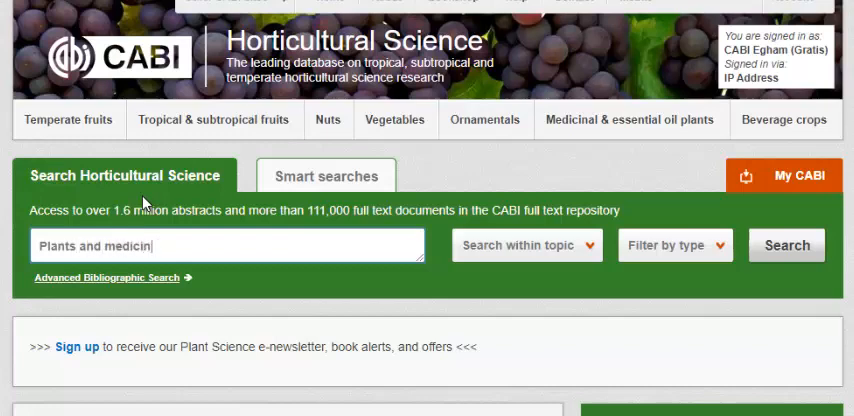
{"action": "type", "text": "al"}
{"action": "type", "text": " or "}
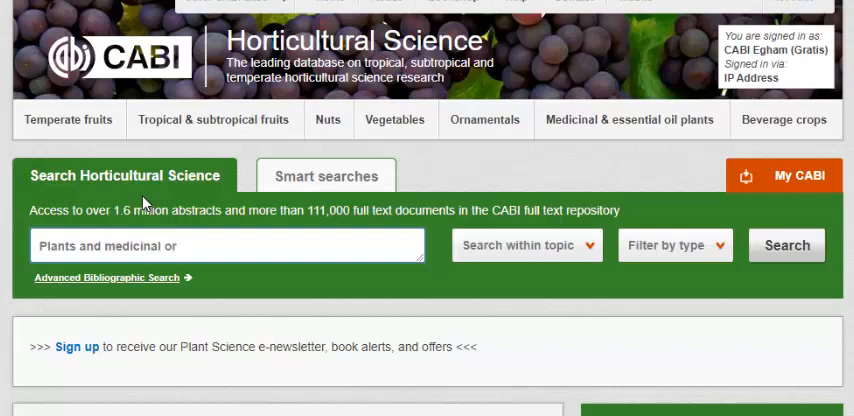
{"action": "type", "text": "chemic"}
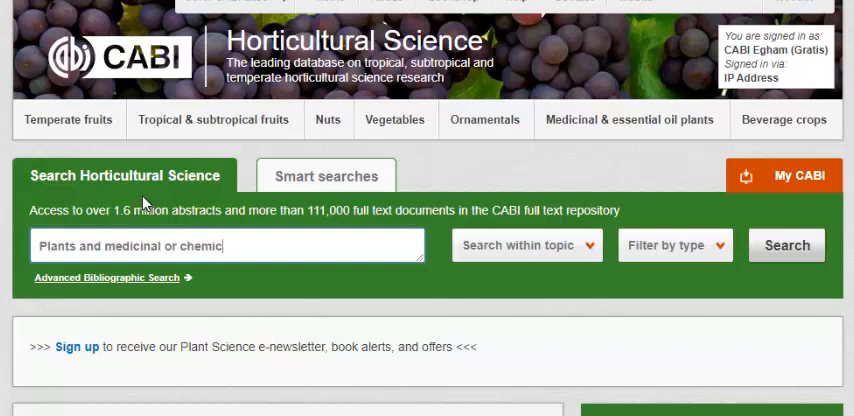
{"action": "type", "text": "al)"}
{"action": "left_click", "coordinate": [105, 246]}
{"action": "type", "text": "("}
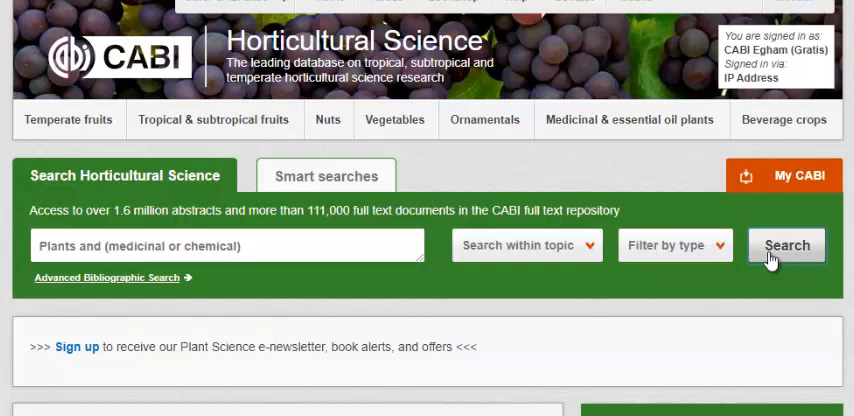
- Run the search, then restrict content type to CAB Review, narrowing 412,214 results to 27
{"action": "left_click", "coordinate": [771, 258]}
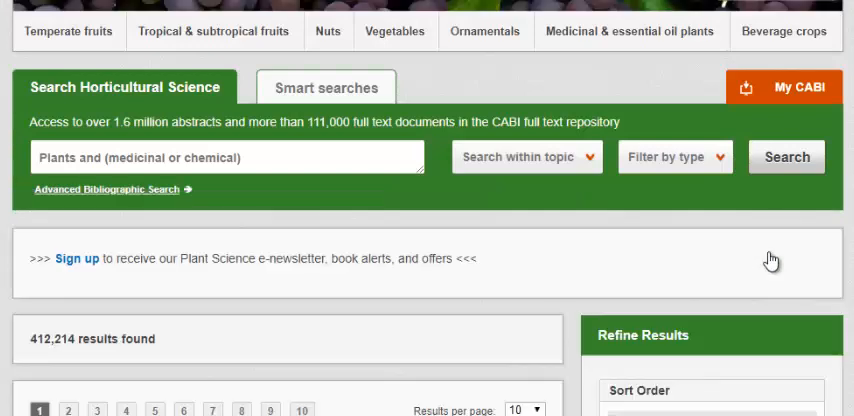
{"action": "left_click", "coordinate": [724, 170]}
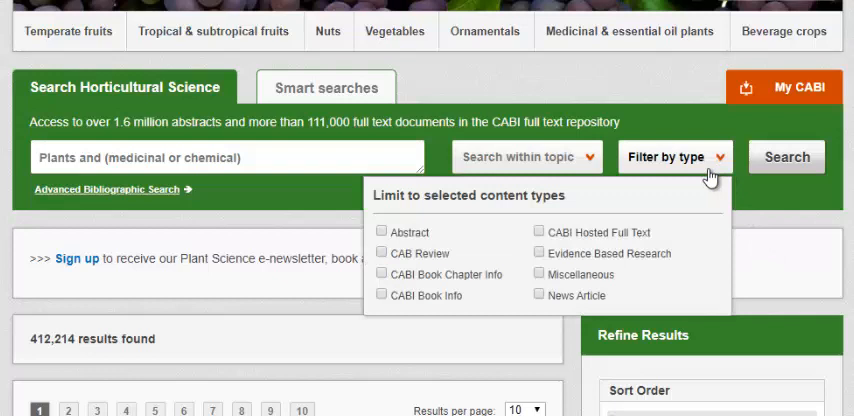
{"action": "left_click", "coordinate": [435, 253]}
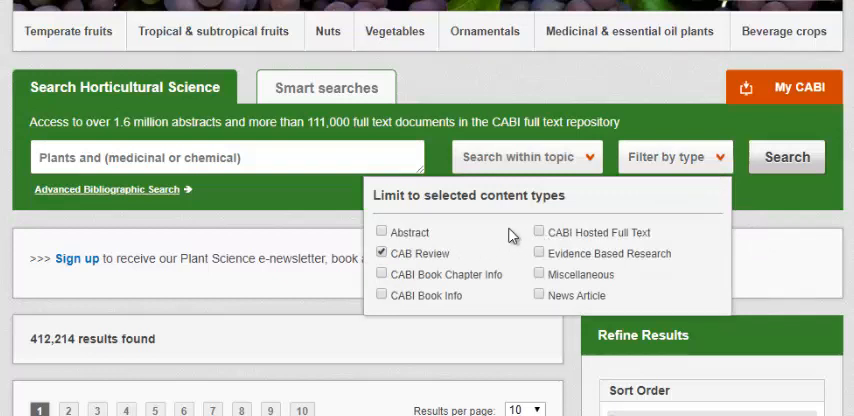
{"action": "left_click", "coordinate": [784, 158]}
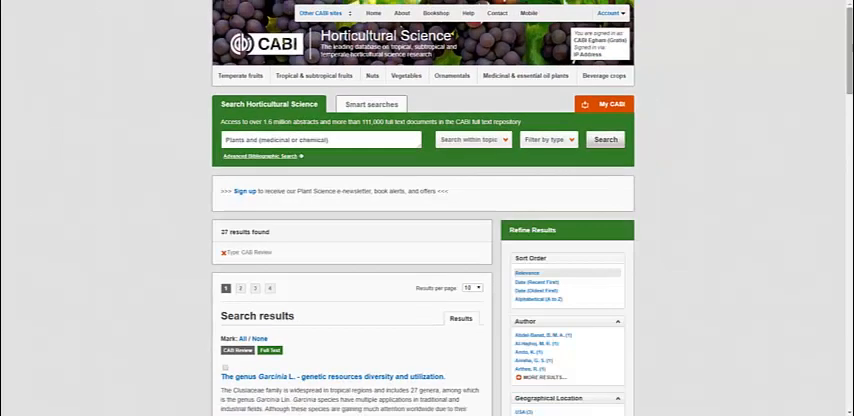
{"action": "scroll", "coordinate": [427, 250], "scroll_direction": "down", "scroll_amount": 3}
{"action": "scroll", "coordinate": [427, 250], "scroll_direction": "down", "scroll_amount": 3}
{"action": "scroll", "coordinate": [427, 250], "scroll_direction": "down", "scroll_amount": 3}
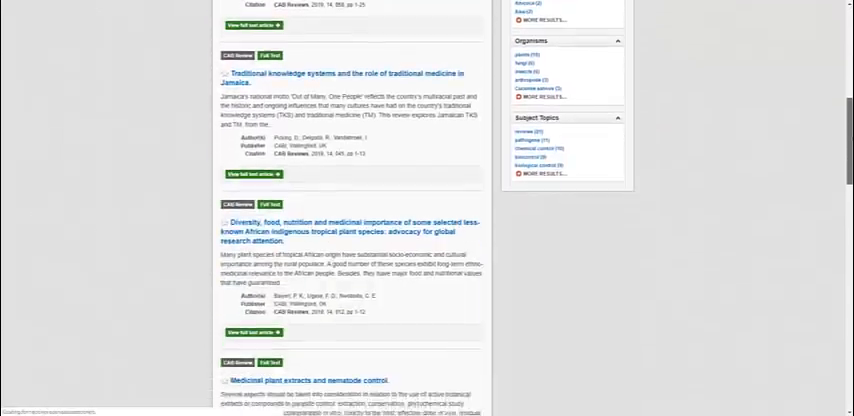
{"action": "scroll", "coordinate": [427, 250], "scroll_direction": "down", "scroll_amount": 3}
{"action": "scroll", "coordinate": [427, 250], "scroll_direction": "down", "scroll_amount": 3}
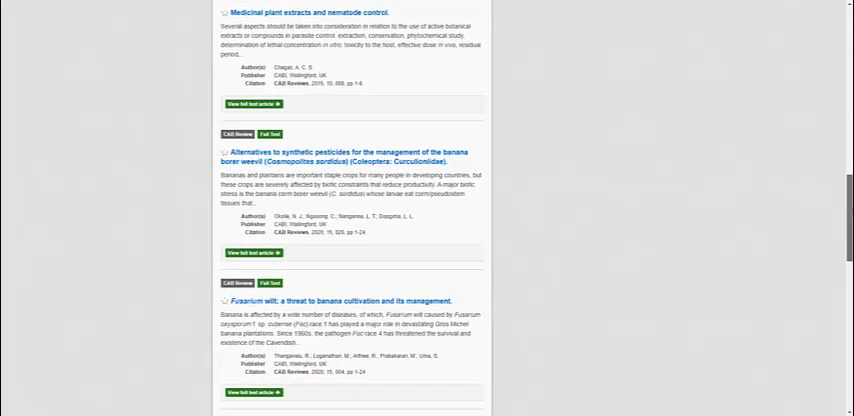
{"action": "scroll", "coordinate": [427, 250], "scroll_direction": "up", "scroll_amount": 2}
{"action": "scroll", "coordinate": [427, 208], "scroll_direction": "up", "scroll_amount": 3}
{"action": "scroll", "coordinate": [427, 208], "scroll_direction": "up", "scroll_amount": 3}
{"action": "scroll", "coordinate": [427, 208], "scroll_direction": "up", "scroll_amount": 3}
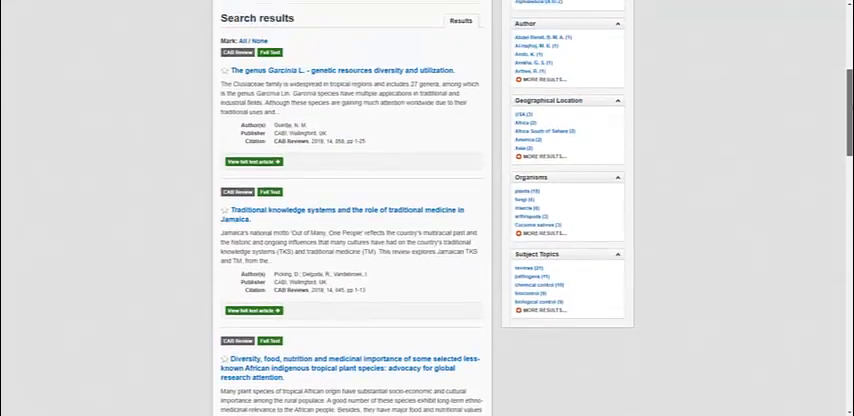
{"action": "scroll", "coordinate": [427, 208], "scroll_direction": "up", "scroll_amount": 2}
{"action": "scroll", "coordinate": [427, 208], "scroll_direction": "up", "scroll_amount": 2}
{"action": "scroll", "coordinate": [427, 208], "scroll_direction": "up", "scroll_amount": 2}
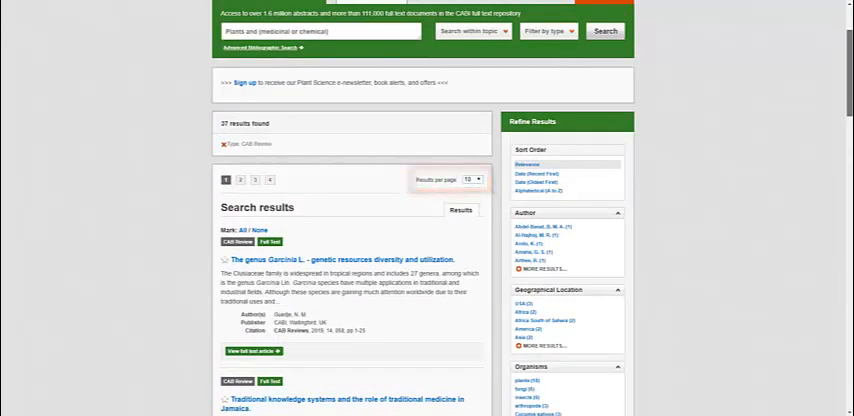
{"action": "scroll", "coordinate": [427, 208], "scroll_direction": "down", "scroll_amount": 3}
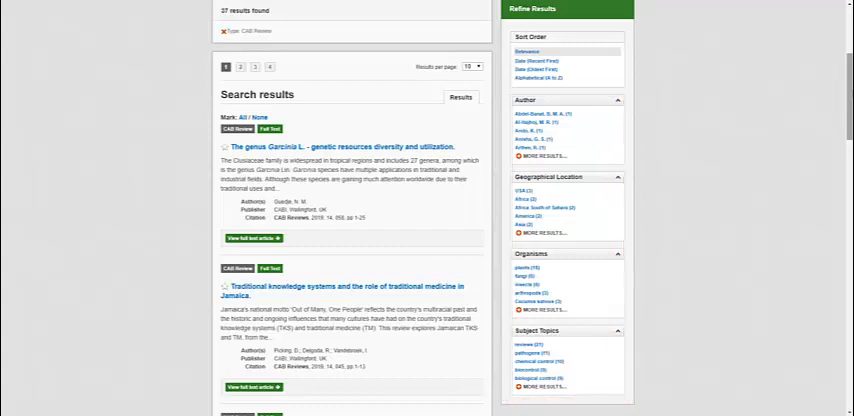
{"action": "left_click", "coordinate": [544, 233]}
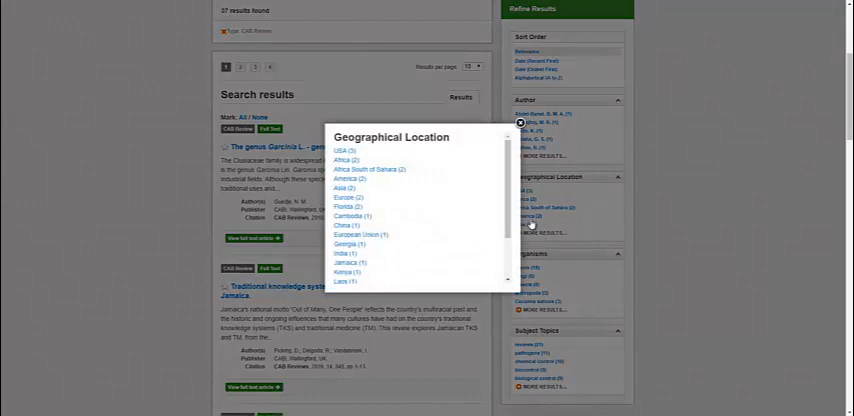
{"action": "mouse_move", "coordinate": [506, 160]}
{"action": "left_mouse_down"}
{"action": "mouse_move", "coordinate": [508, 202]}
{"action": "mouse_move", "coordinate": [508, 140]}
{"action": "left_mouse_up"}
{"action": "left_click", "coordinate": [520, 123]}
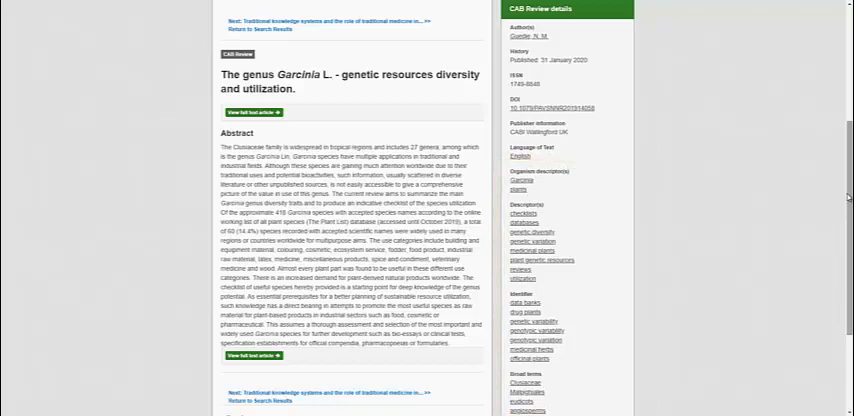
{"action": "scroll", "coordinate": [427, 208], "scroll_direction": "up", "scroll_amount": 5}
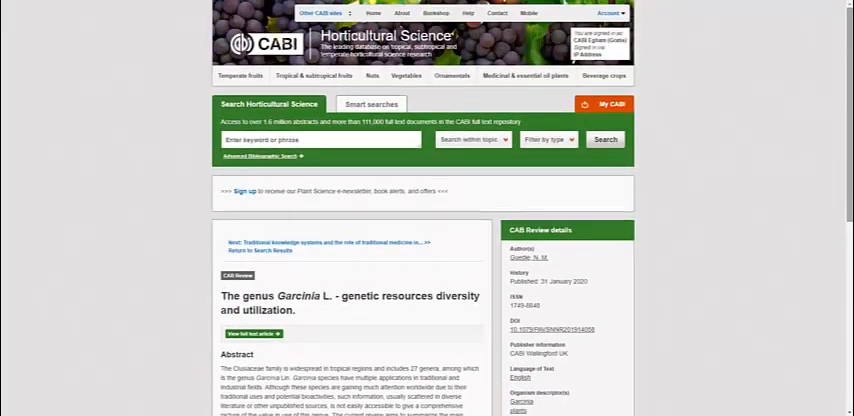